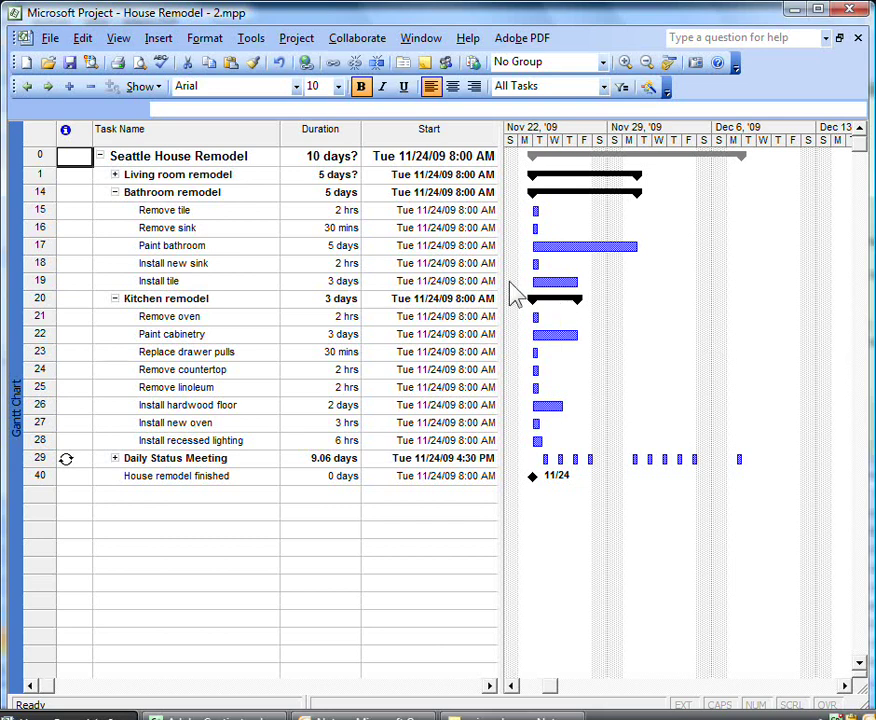
{"action": "left_click_drag", "start_coordinate": [266, 209], "coordinate": [260, 280]}
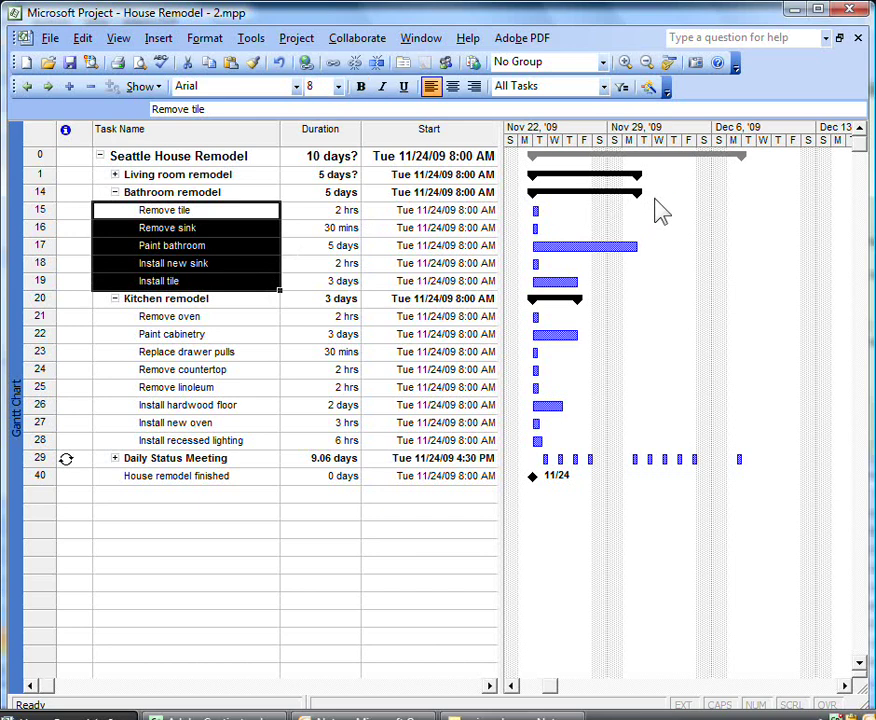
{"action": "left_click", "coordinate": [73, 161]}
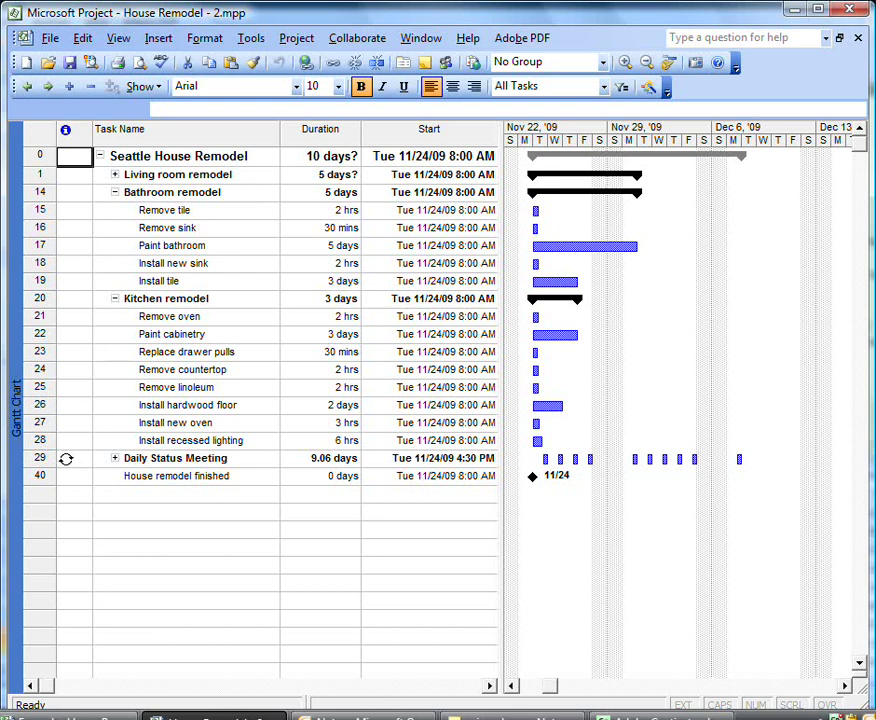
- Switch to the Examples House Remodel - 2.mpp project and set the duration of the Paint cabinetry task to 2 days
{"action": "key", "text": "ctrl+F6"}
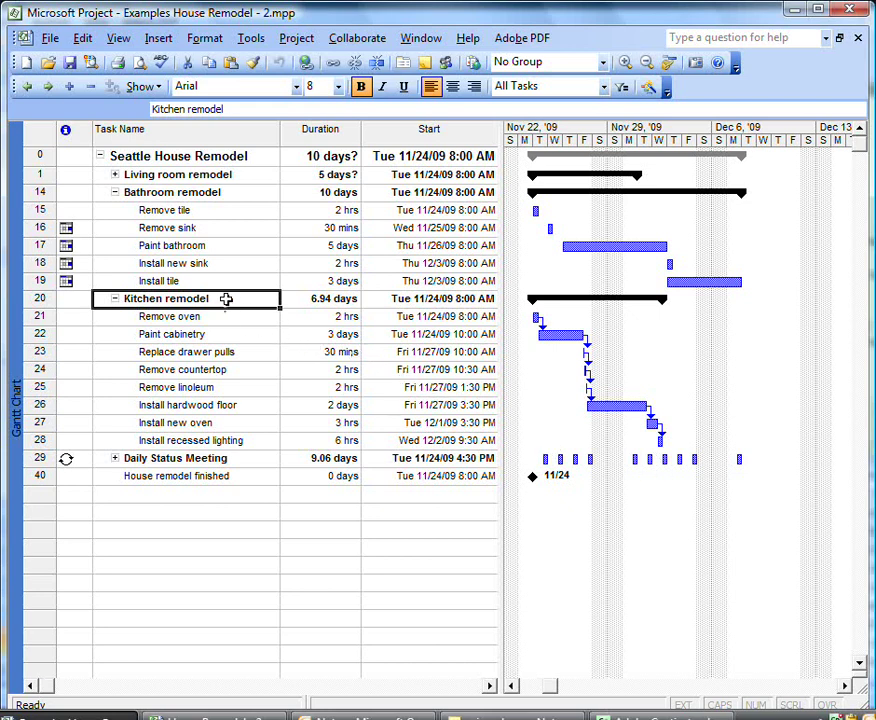
{"action": "left_click", "coordinate": [40, 298]}
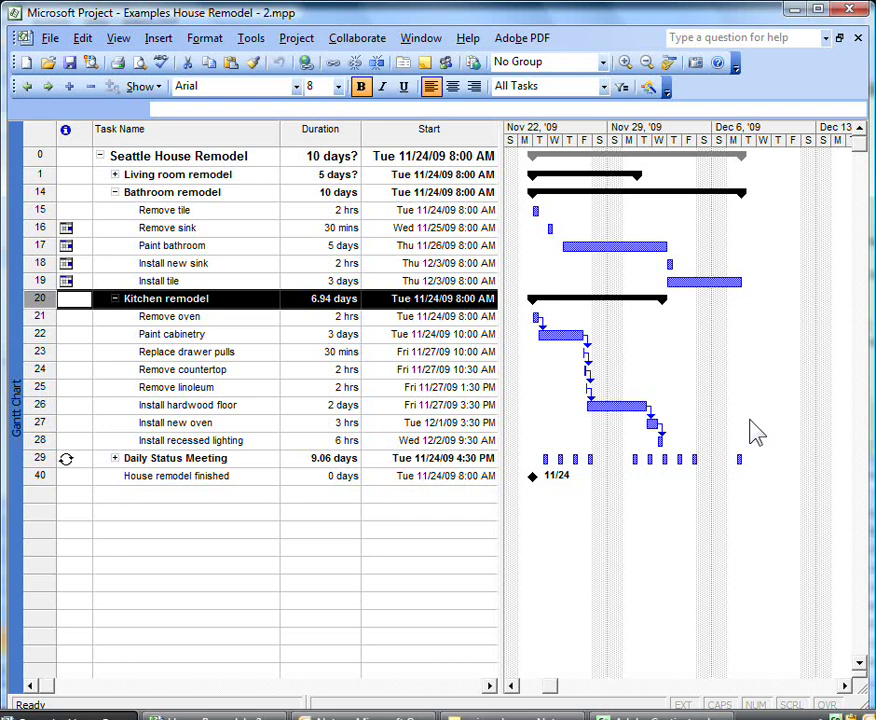
{"action": "left_click", "coordinate": [299, 337]}
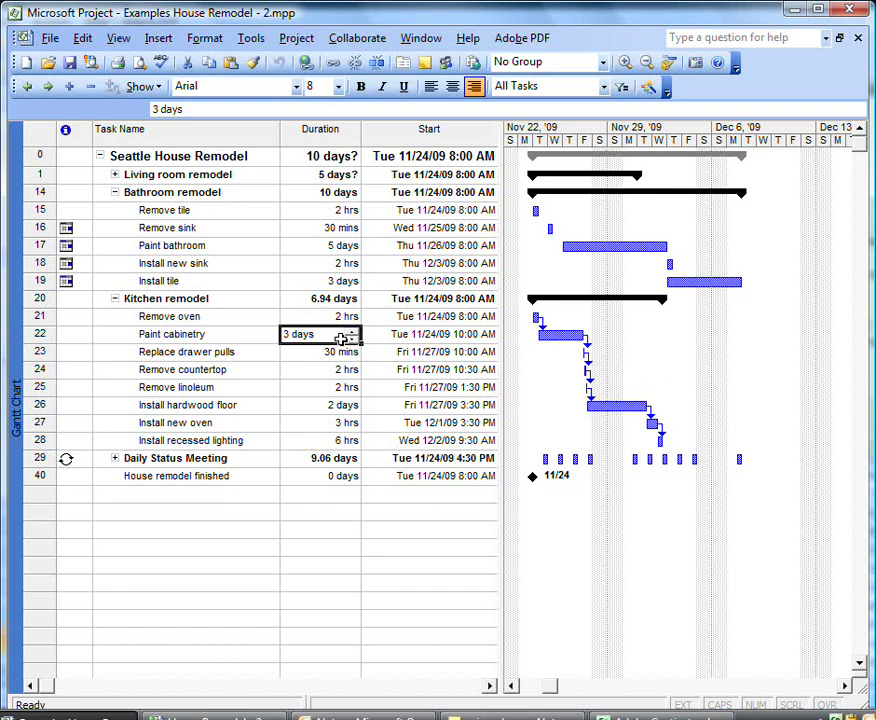
{"action": "type", "text": "2"}
{"action": "key", "text": "Return"}
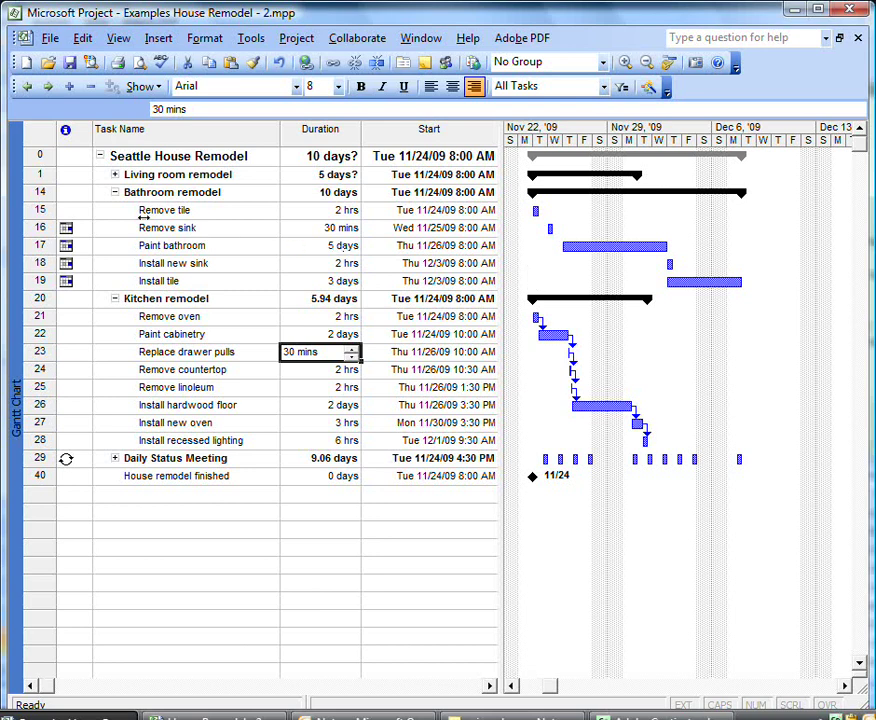
- Set the duration of the Paint bathroom task under Bathroom remodel to 1 day
{"action": "left_click", "coordinate": [36, 192]}
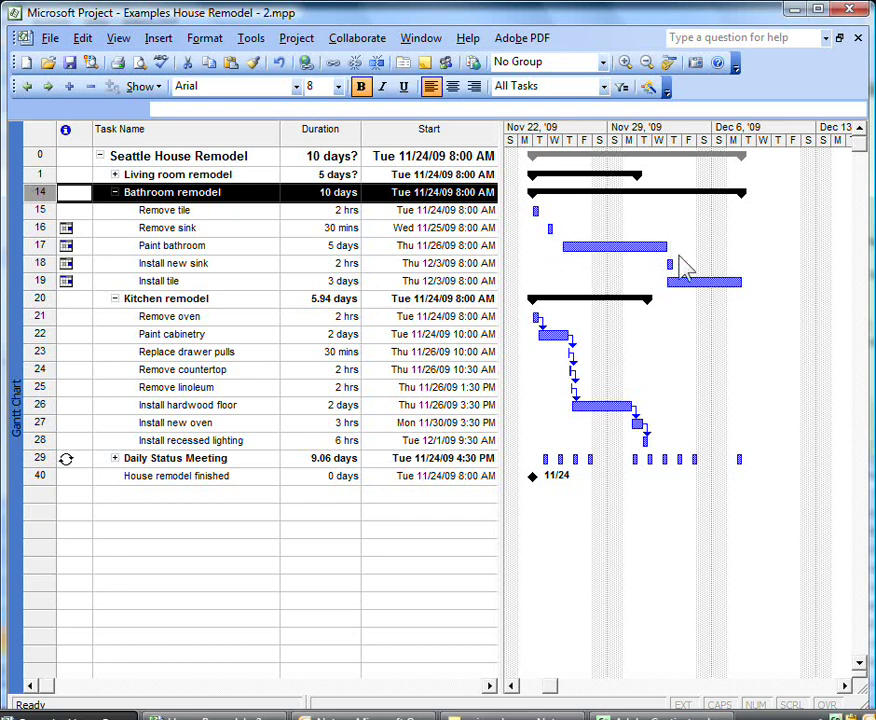
{"action": "left_click", "coordinate": [290, 249]}
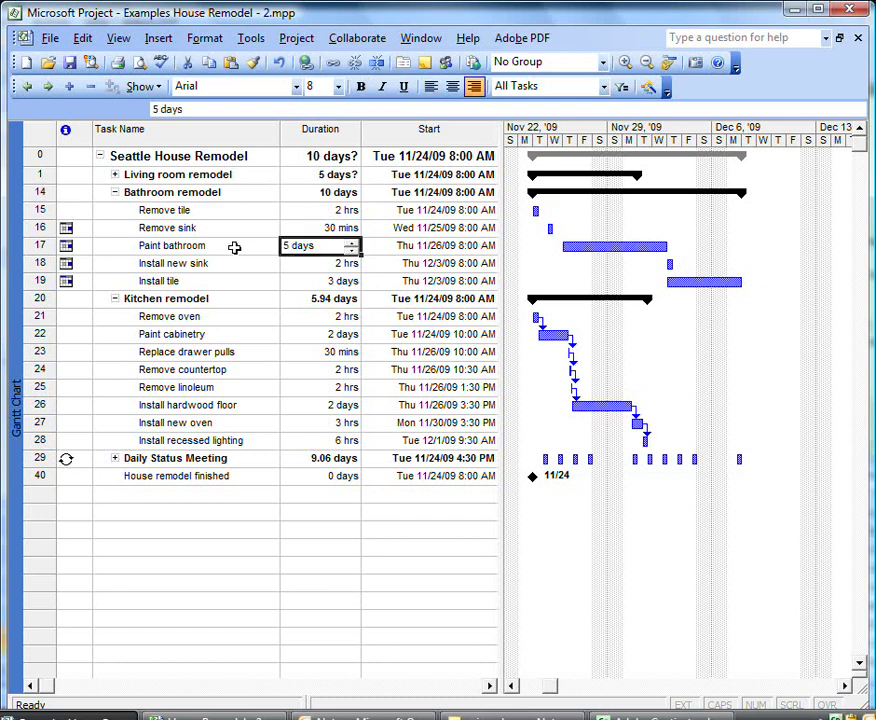
{"action": "type", "text": "1"}
{"action": "key", "text": "Return"}
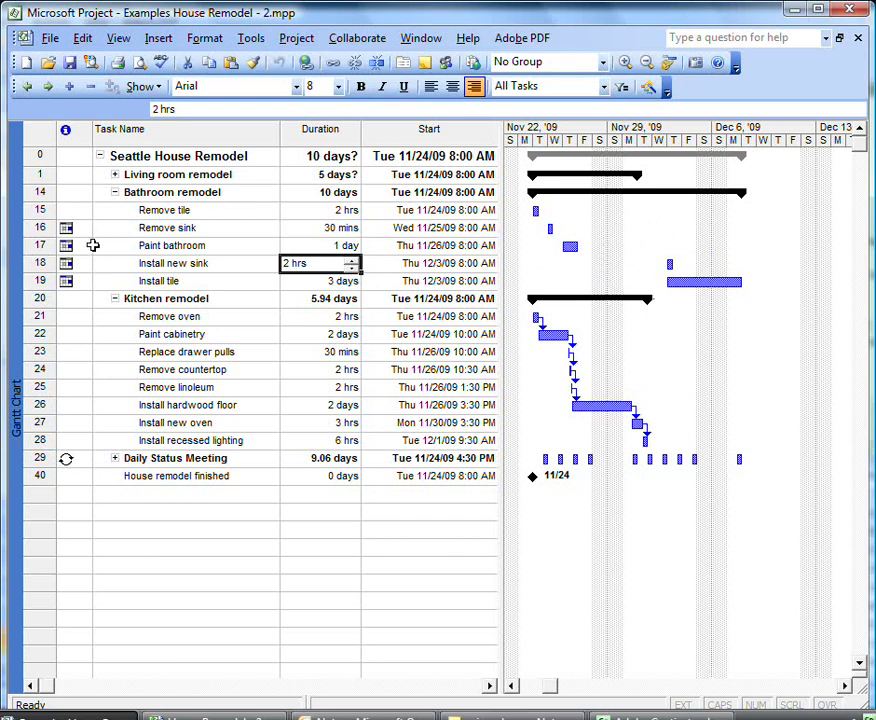
{"action": "mouse_move", "coordinate": [93, 238]}
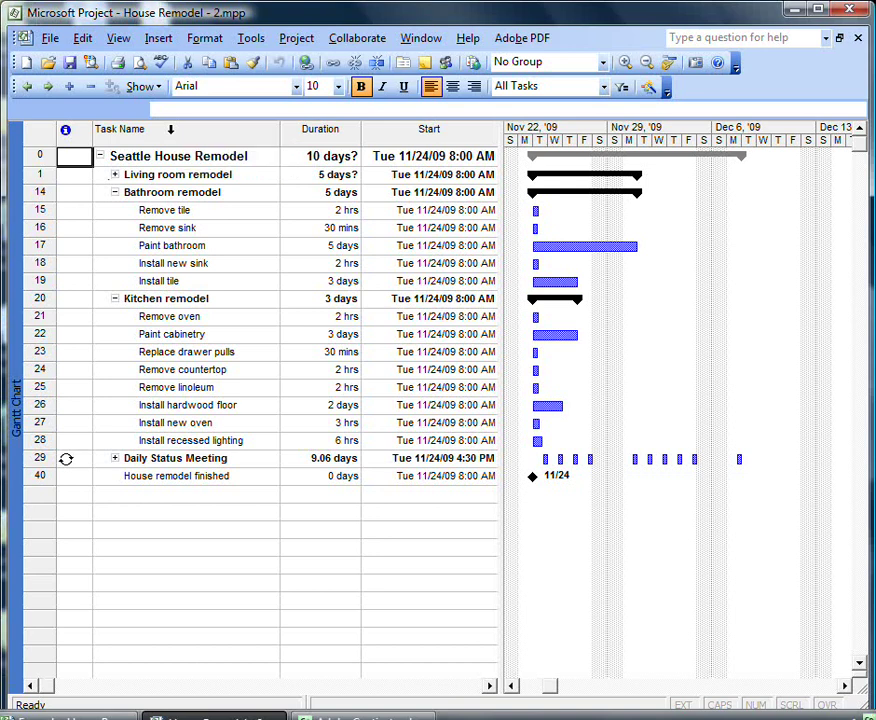
- In the House Remodel - 2.mpp project, select the whole task list and link all tasks in sequence
{"action": "left_click", "coordinate": [170, 129]}
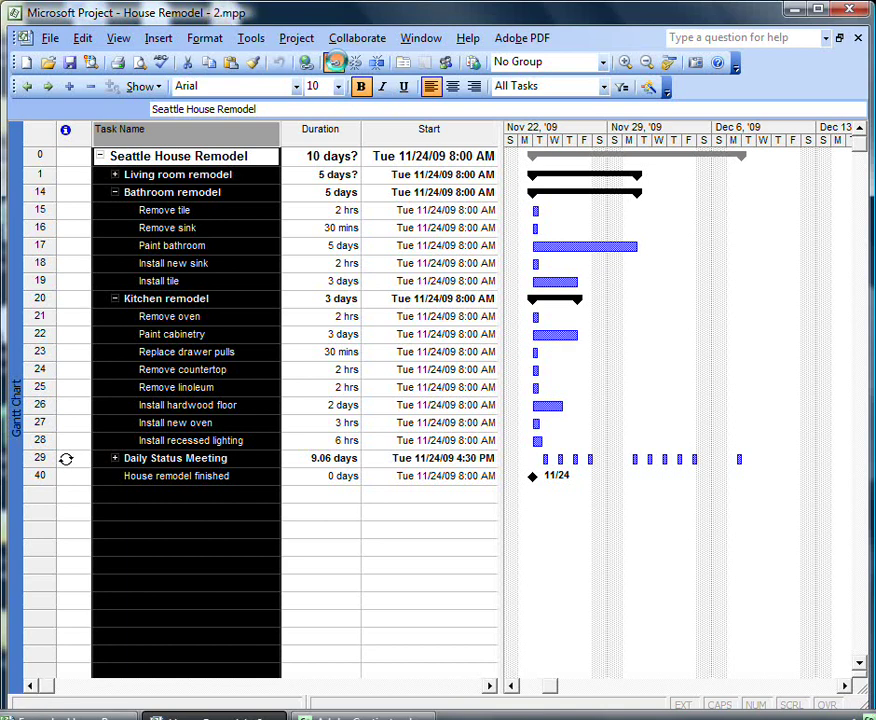
{"action": "left_click", "coordinate": [338, 63]}
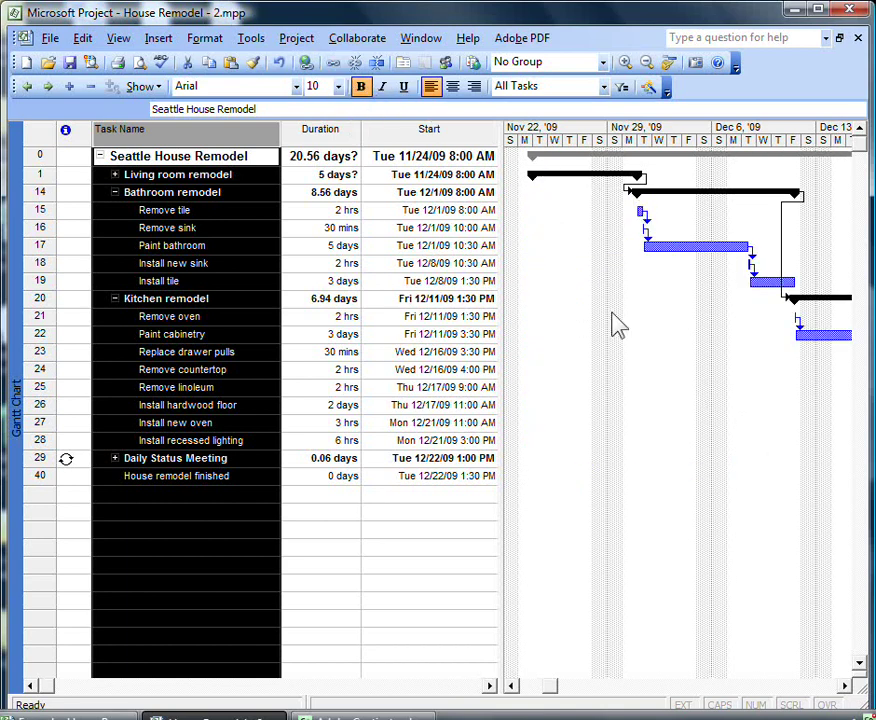
{"action": "left_click", "coordinate": [287, 155]}
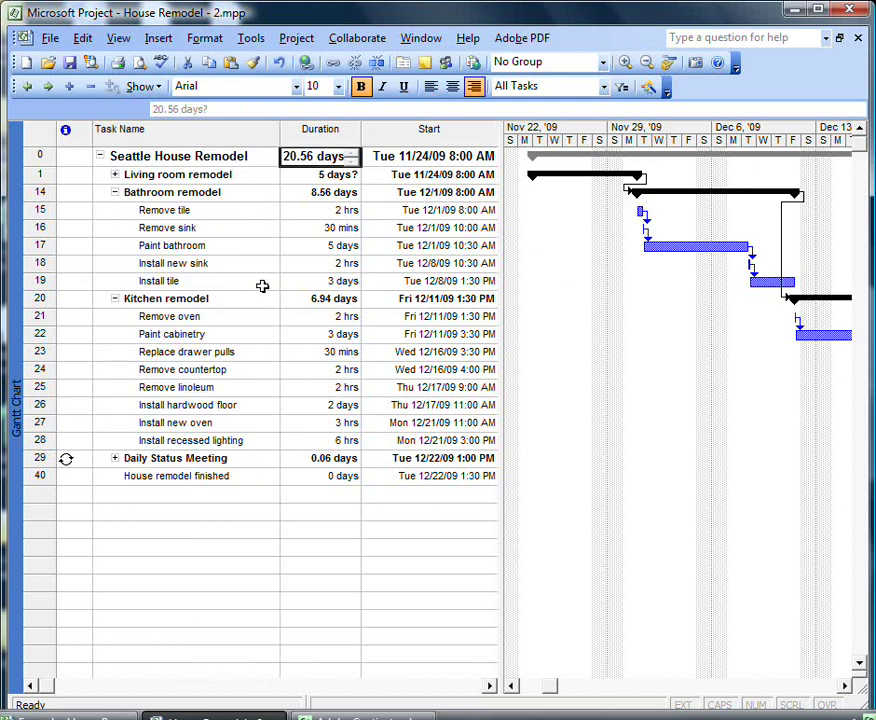
{"action": "left_click", "coordinate": [75, 159]}
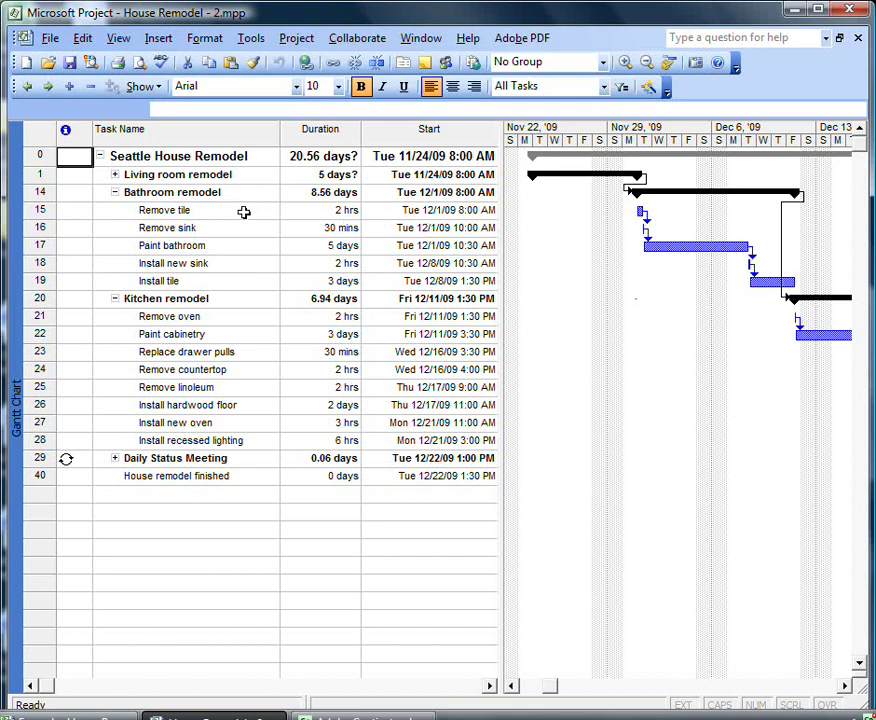
- Expand the Living room remodel summary task and link its subtasks from Move furniture out through Move new furniture in
{"action": "left_click_drag", "start_coordinate": [237, 214], "coordinate": [244, 444]}
{"action": "left_click", "coordinate": [252, 174]}
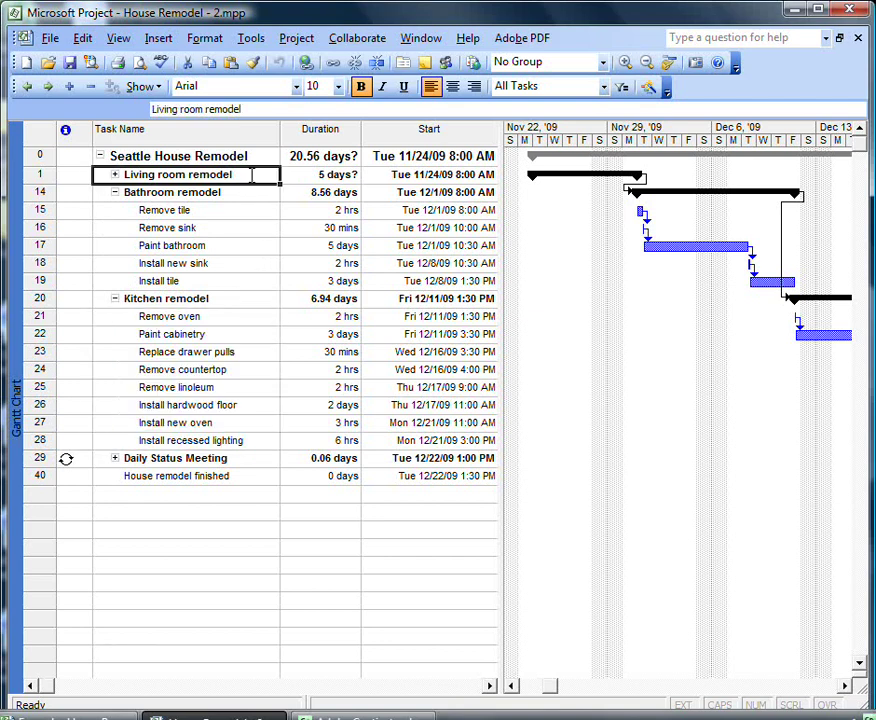
{"action": "mouse_move", "coordinate": [545, 186]}
{"action": "left_click", "coordinate": [115, 175]}
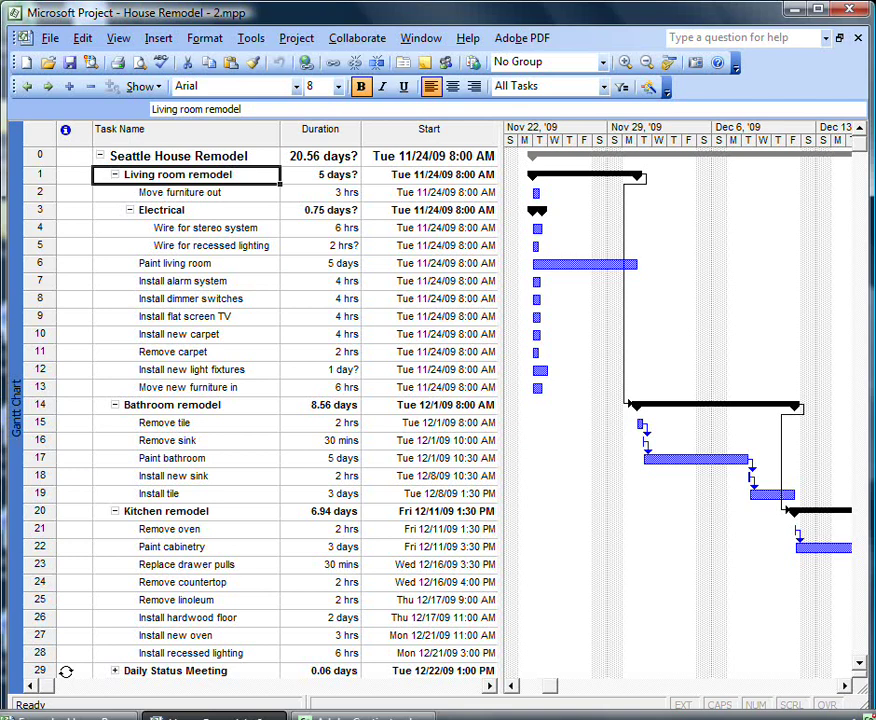
{"action": "left_click", "coordinate": [74, 156]}
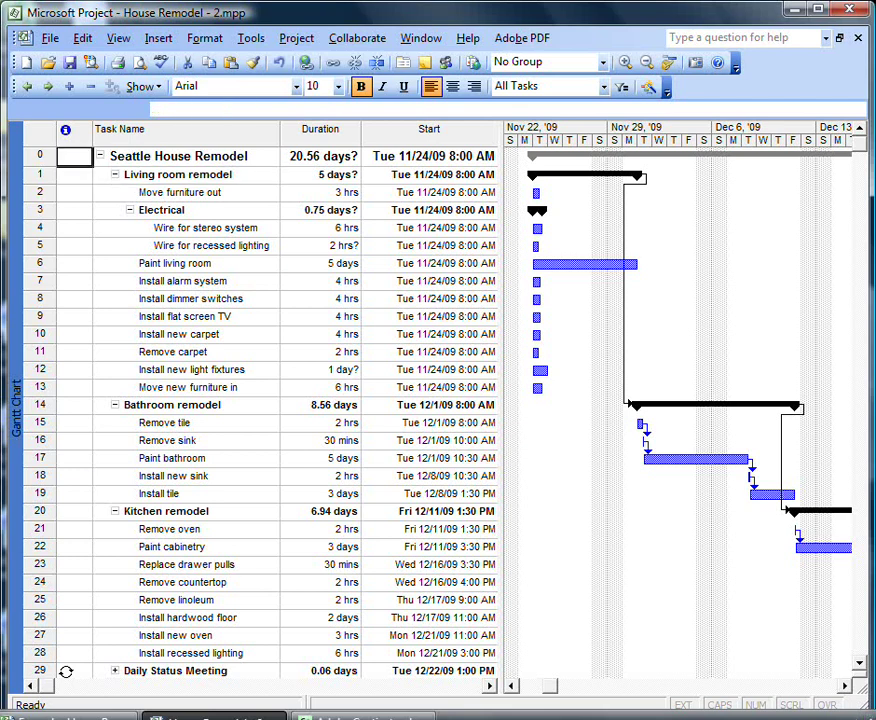
{"action": "left_click", "coordinate": [235, 194]}
{"action": "left_click_drag", "start_coordinate": [235, 194], "coordinate": [243, 392]}
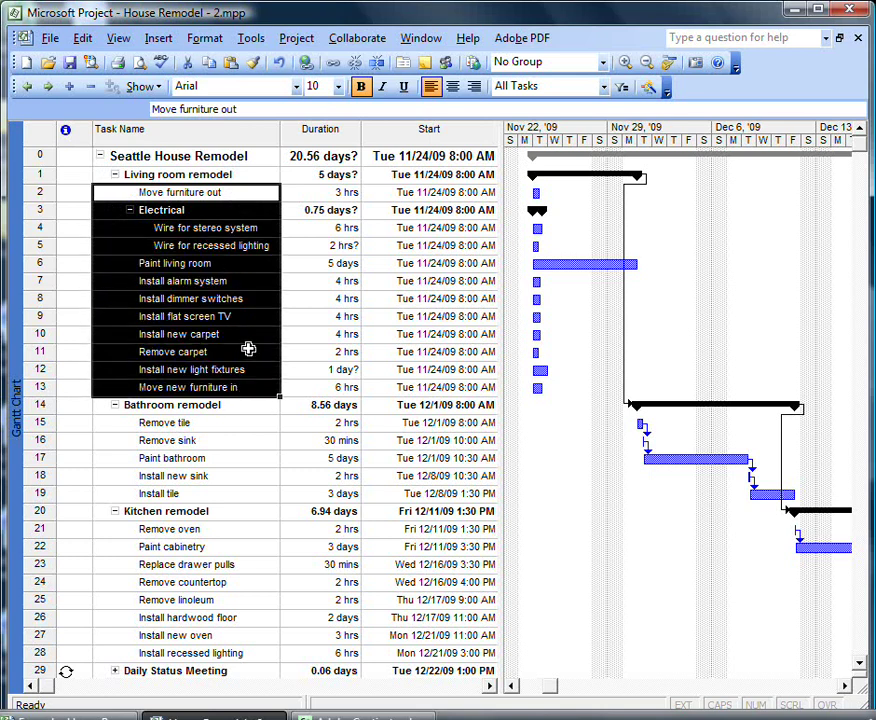
{"action": "left_click", "coordinate": [334, 64]}
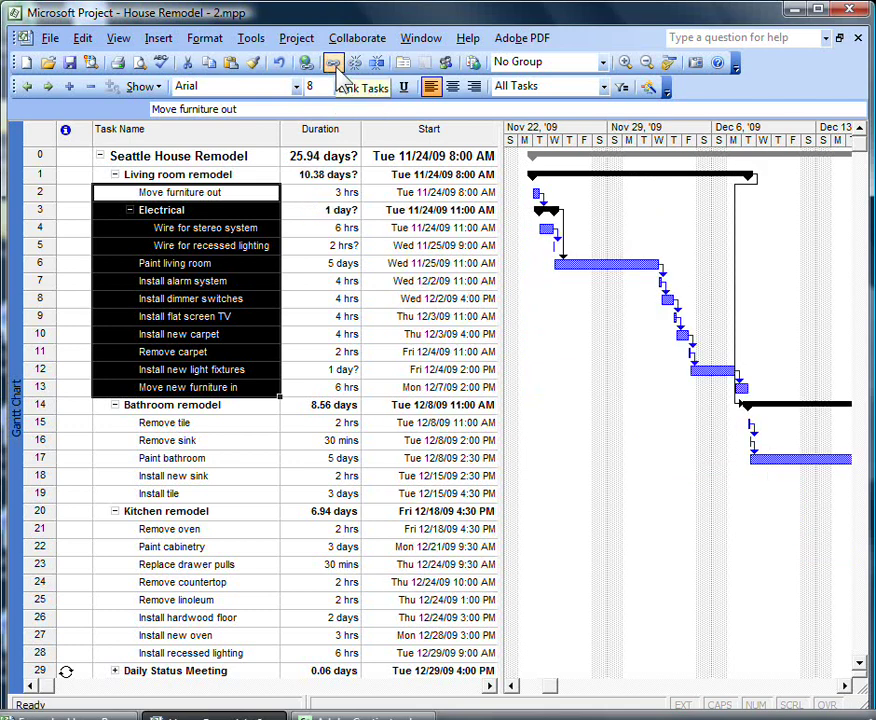
{"action": "left_click", "coordinate": [244, 175]}
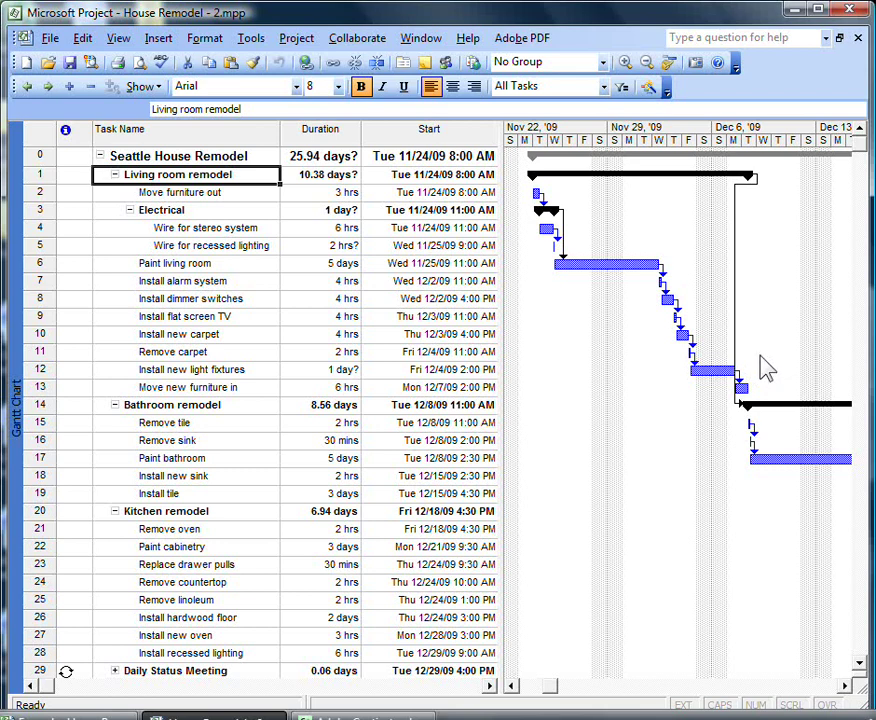
- Remove the Living room remodel predecessor from the Bathroom remodel summary task
{"action": "left_click", "coordinate": [257, 404]}
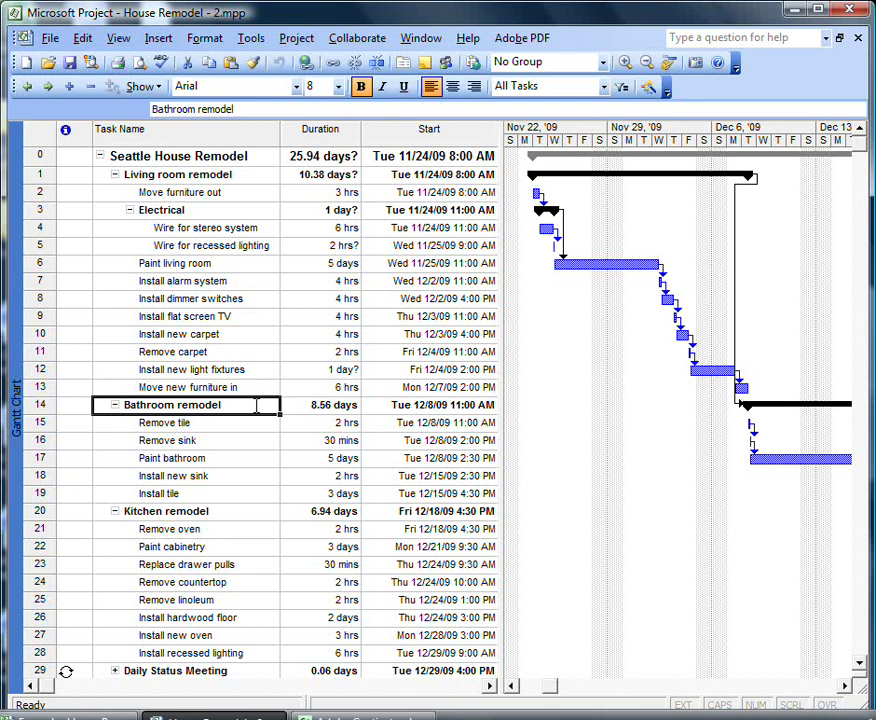
{"action": "double_click", "coordinate": [257, 404]}
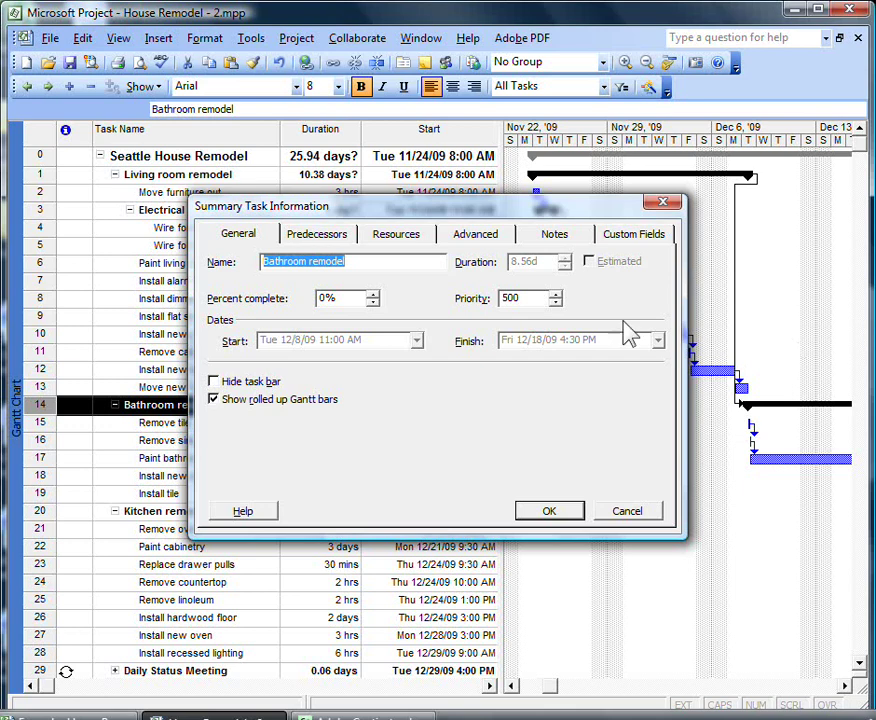
{"action": "left_click", "coordinate": [338, 237]}
{"action": "key", "text": "Return"}
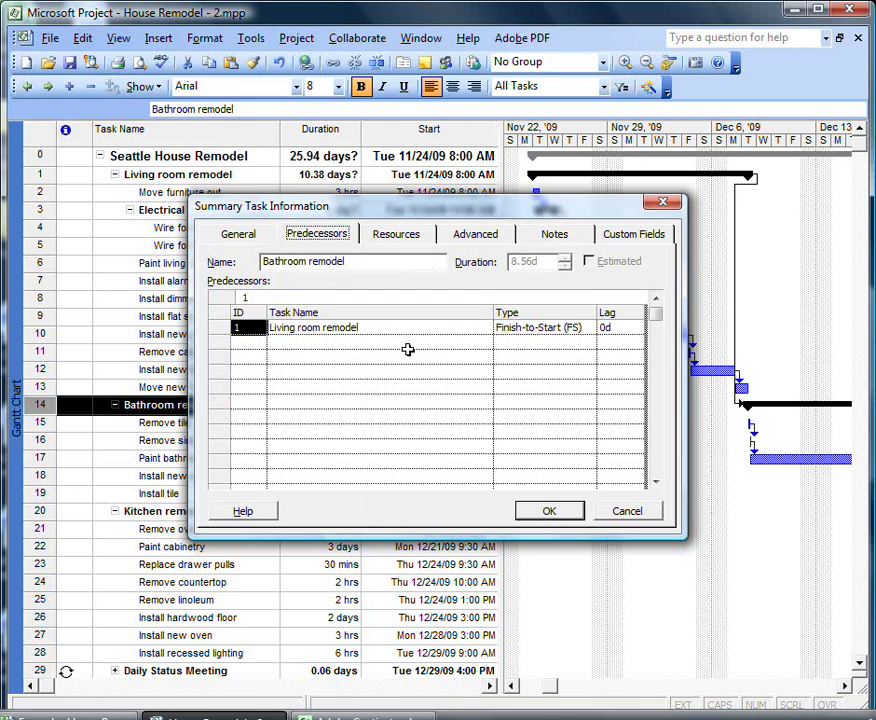
{"action": "key", "text": "Tab"}
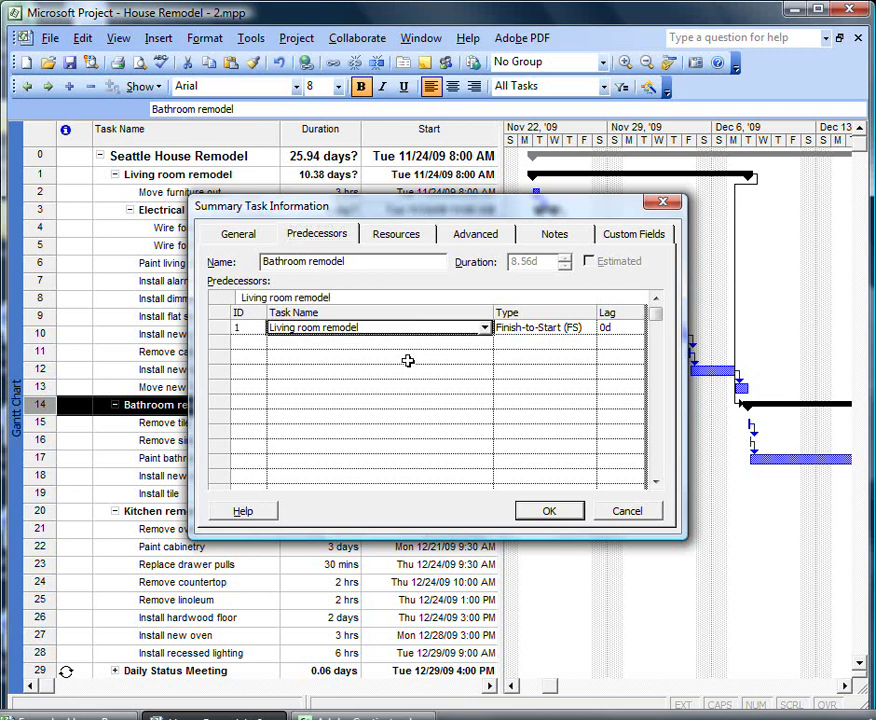
{"action": "left_click", "coordinate": [530, 330]}
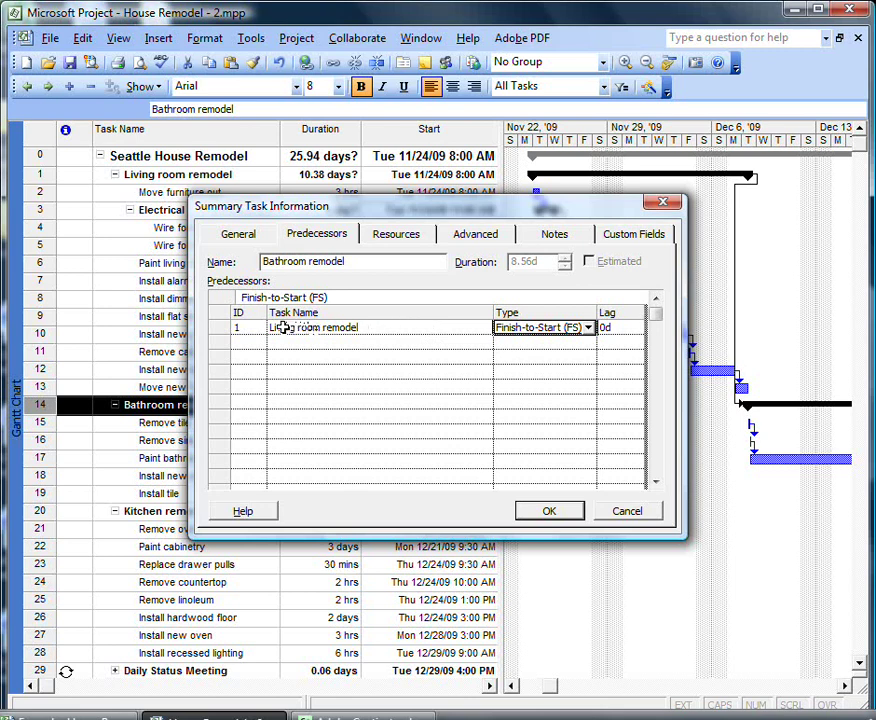
{"action": "left_click", "coordinate": [254, 330]}
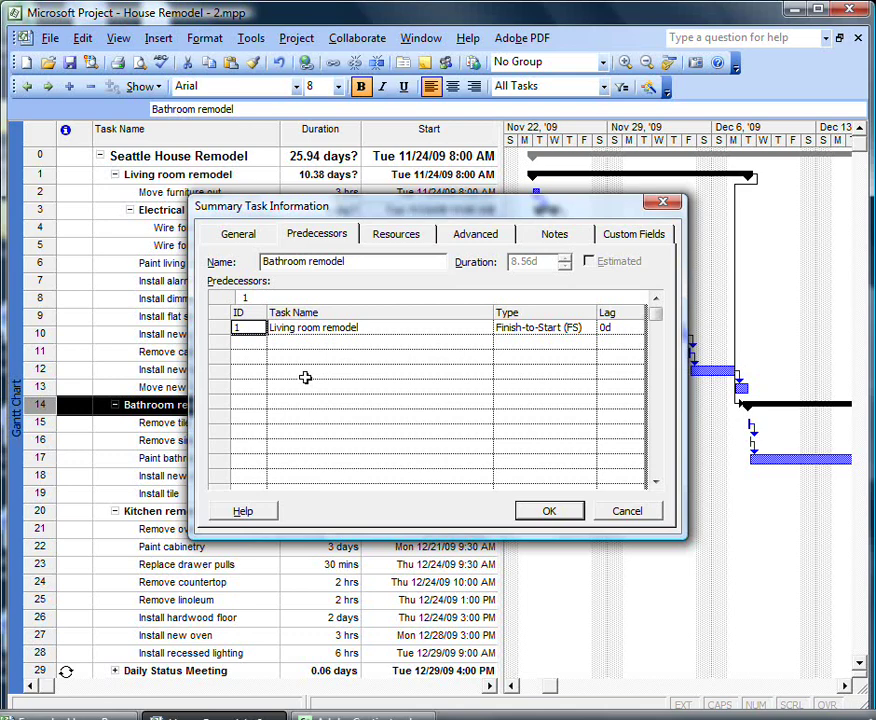
{"action": "key", "text": "Delete"}
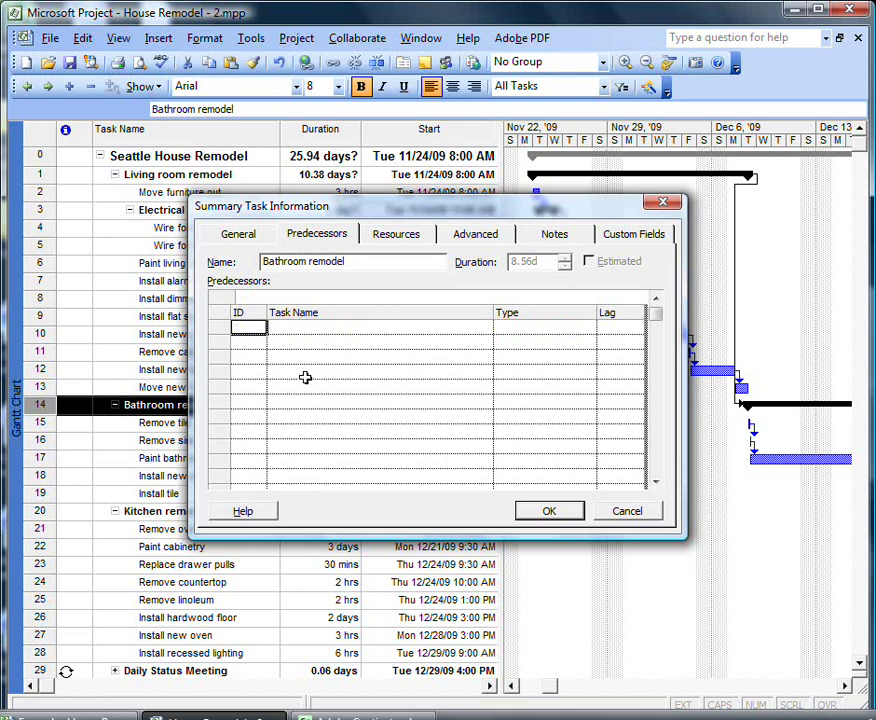
{"action": "left_click", "coordinate": [548, 511]}
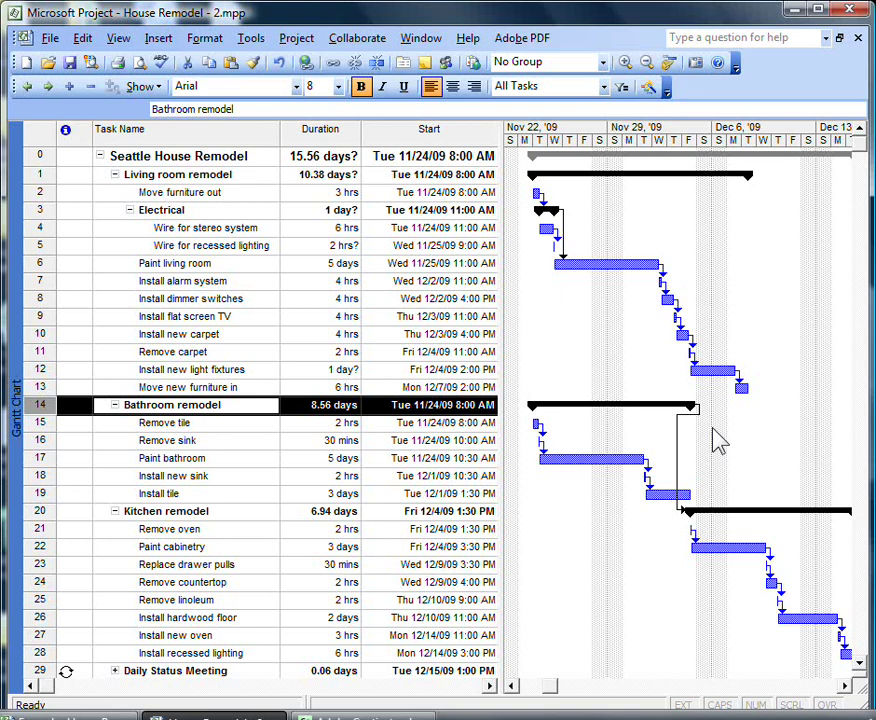
- Delete the Finish-to-Start dependency from Bathroom remodel to Kitchen remodel in the Gantt chart
{"action": "mouse_move", "coordinate": [532, 415]}
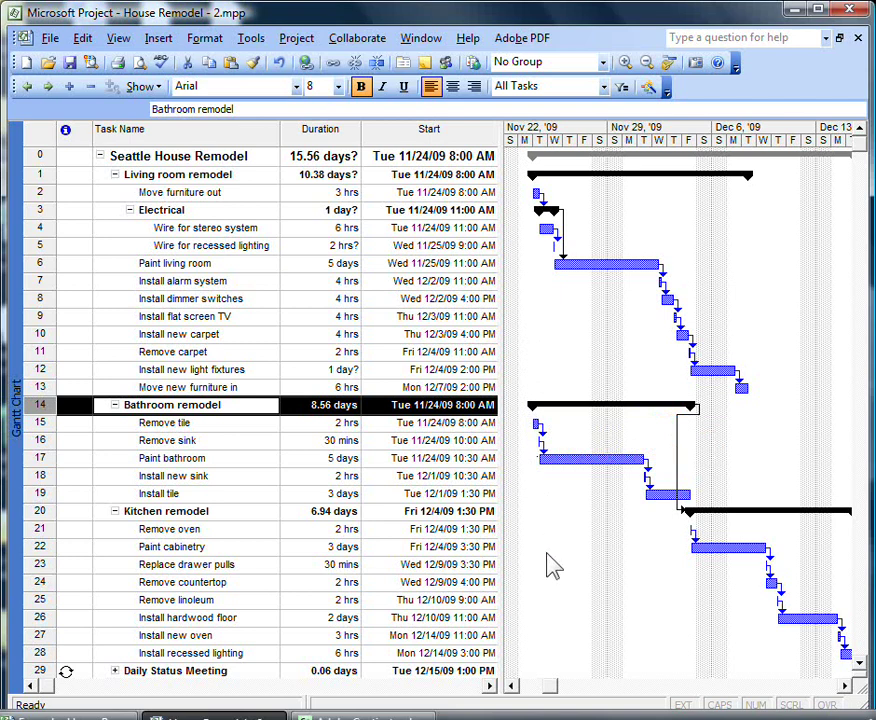
{"action": "key", "text": "Escape"}
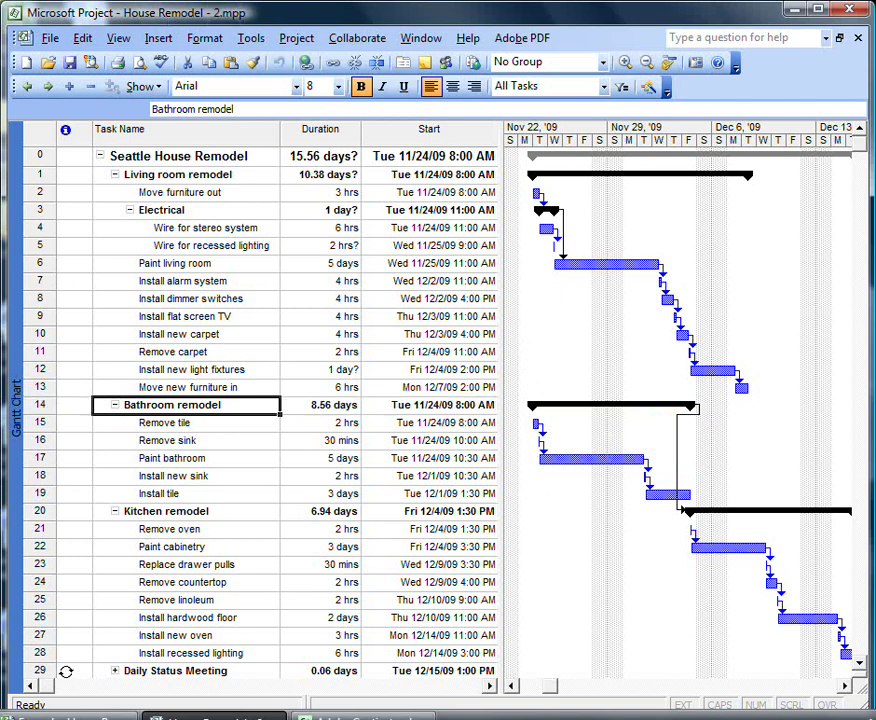
{"action": "double_click", "coordinate": [678, 455]}
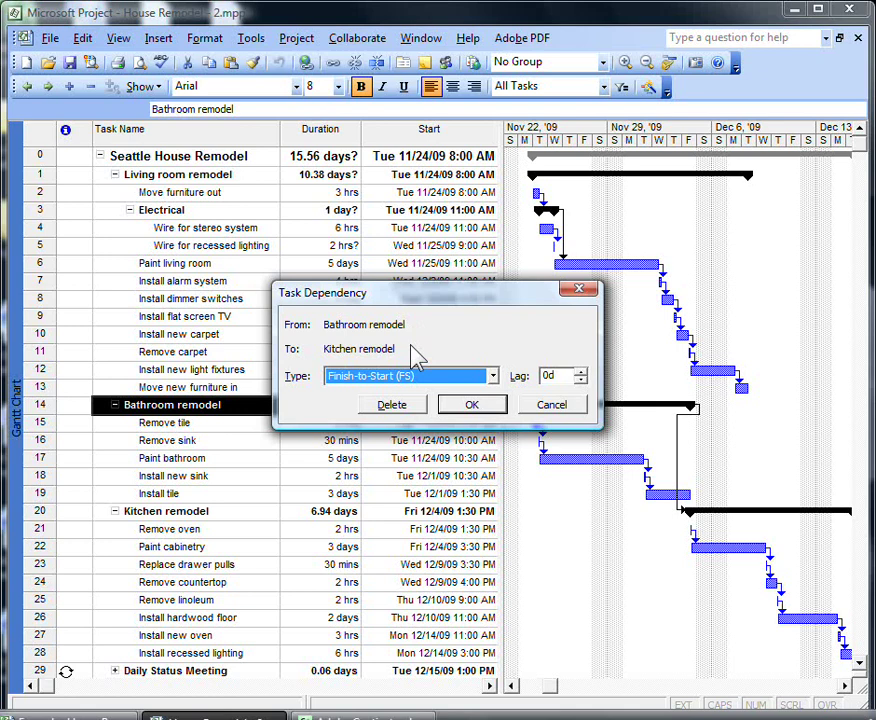
{"action": "left_click", "coordinate": [393, 405]}
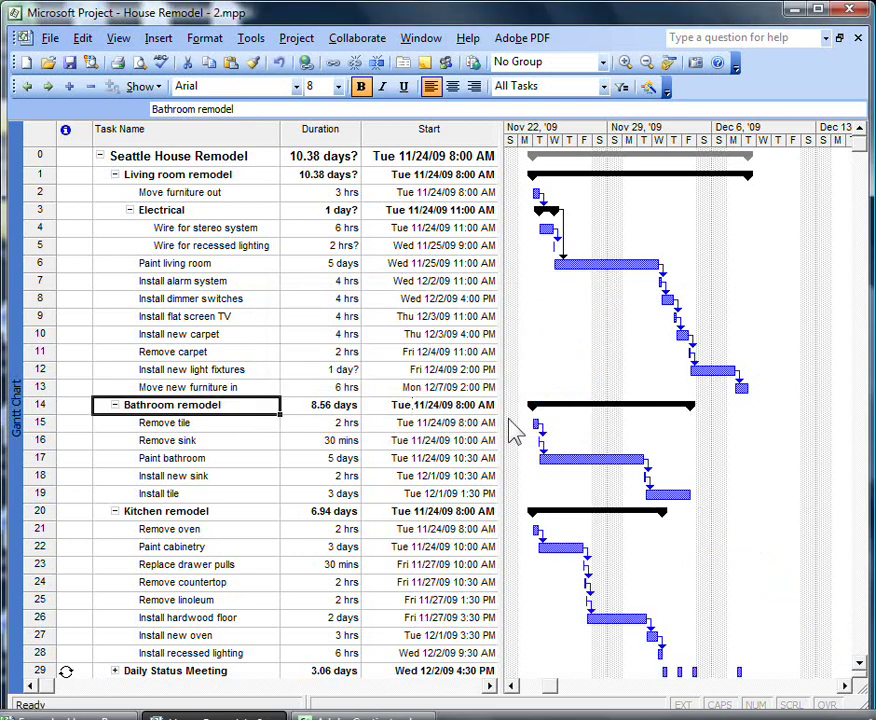